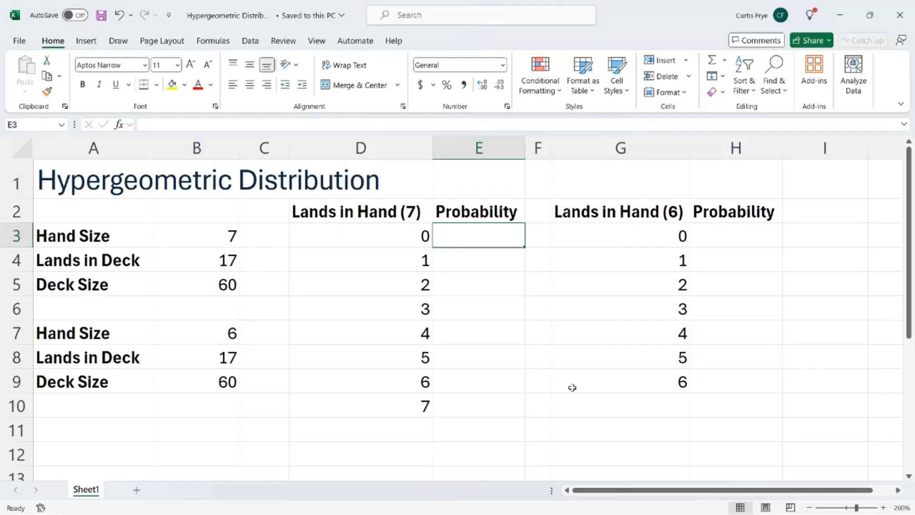
# Start a HYPGEOM.DIST formula in E3 with D3 as sample successes and the absolute reference $B$3 as sample size
pyautogui.write('=')
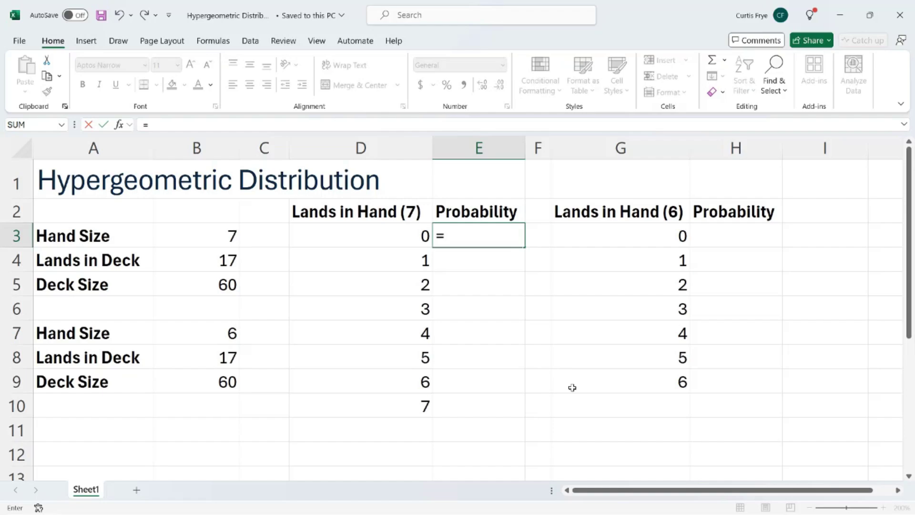
pyautogui.write('hyp')
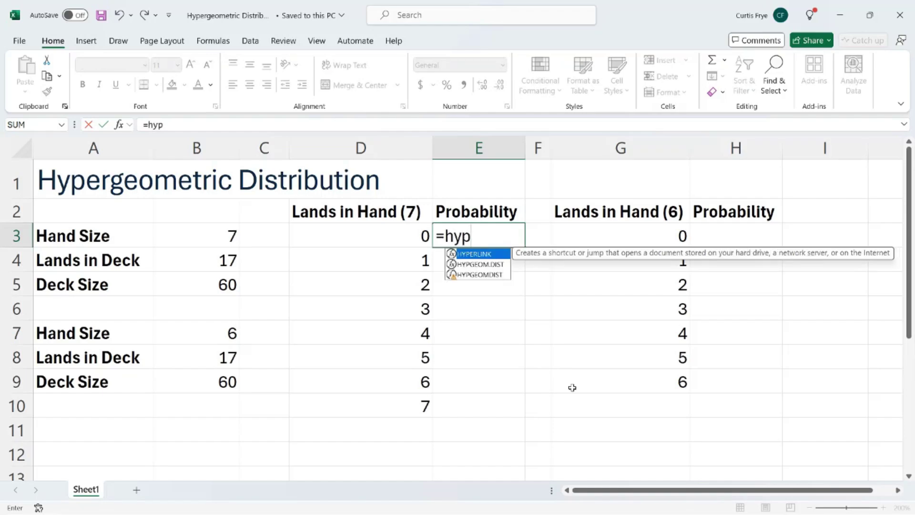
pyautogui.press('Down')
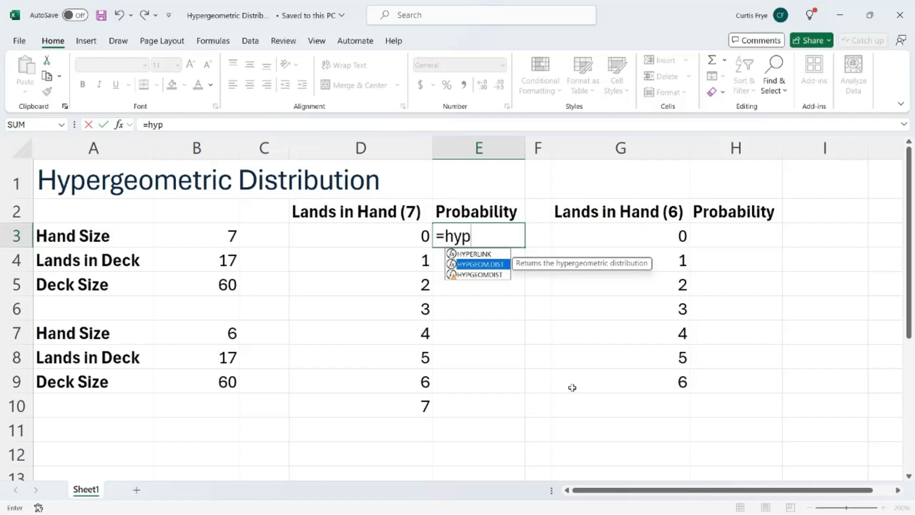
pyautogui.press('Tab')
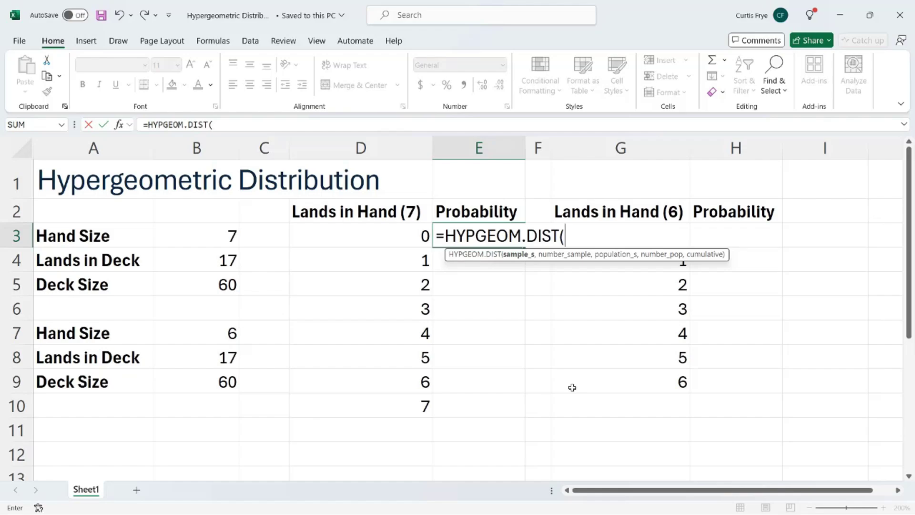
pyautogui.write('d3,')
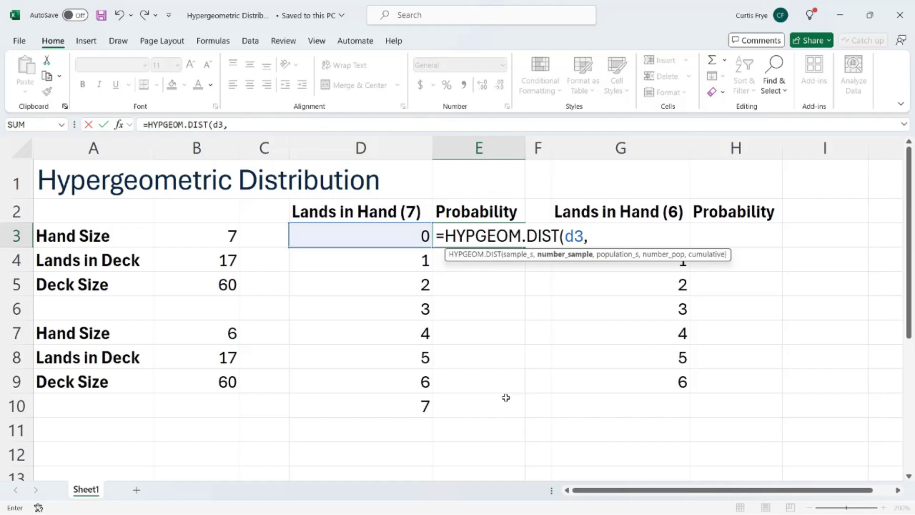
pyautogui.click(230, 235)
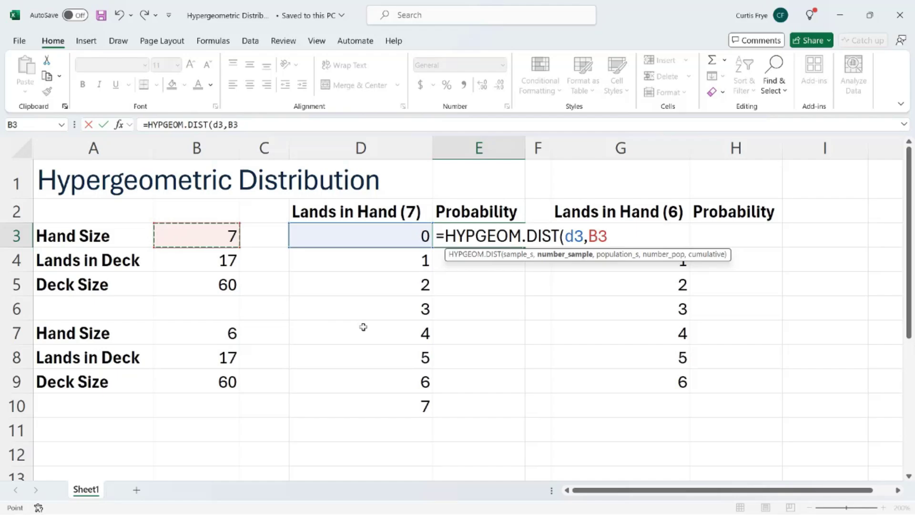
pyautogui.press('F4')
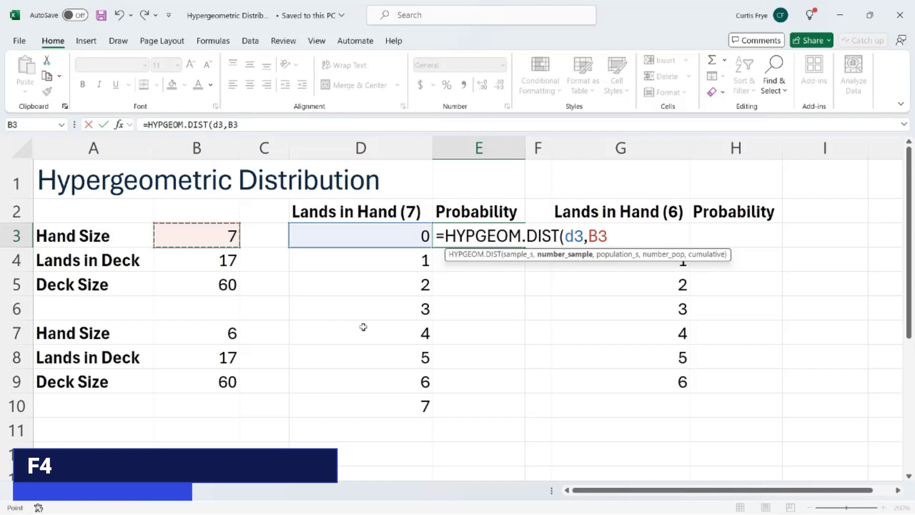
pyautogui.press('F4')
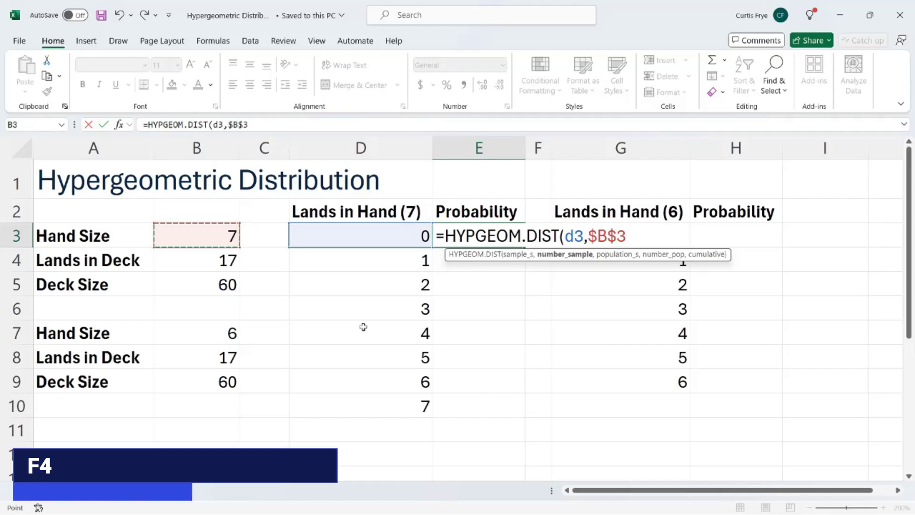
pyautogui.write(',')
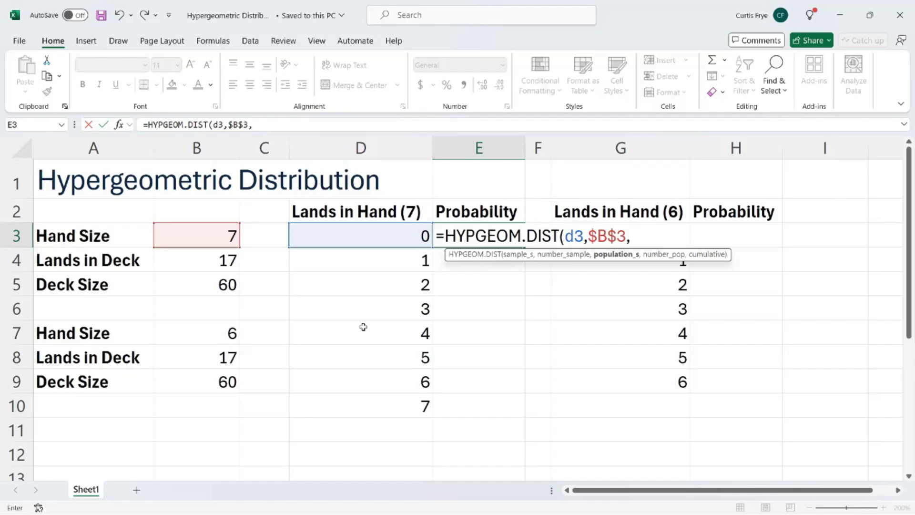
# Complete the E3 formula with $B$4 as population successes, $B$5 as population size and FALSE for the probability mass function
pyautogui.click(178, 266)
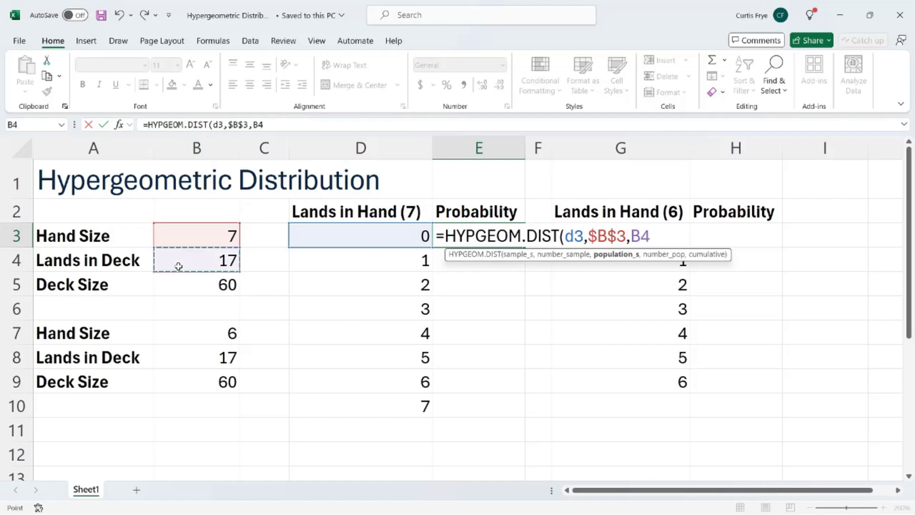
pyautogui.press('F4')
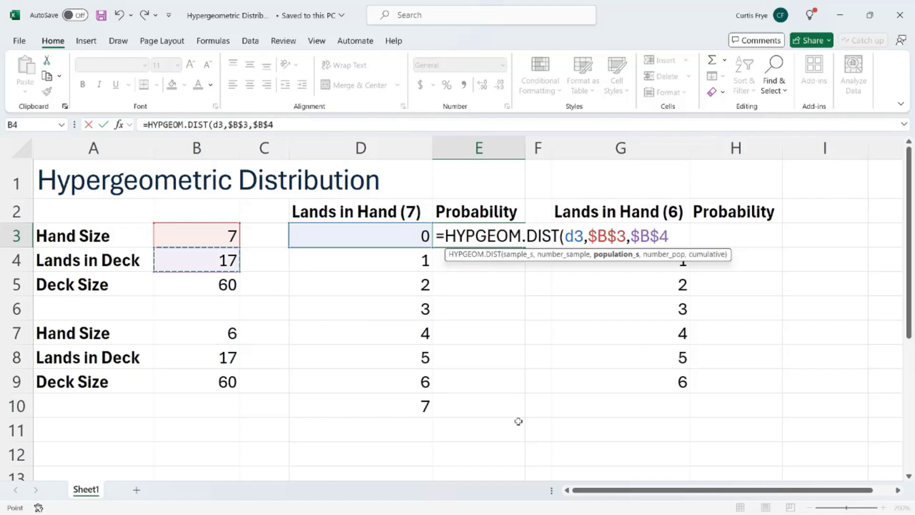
pyautogui.write(',')
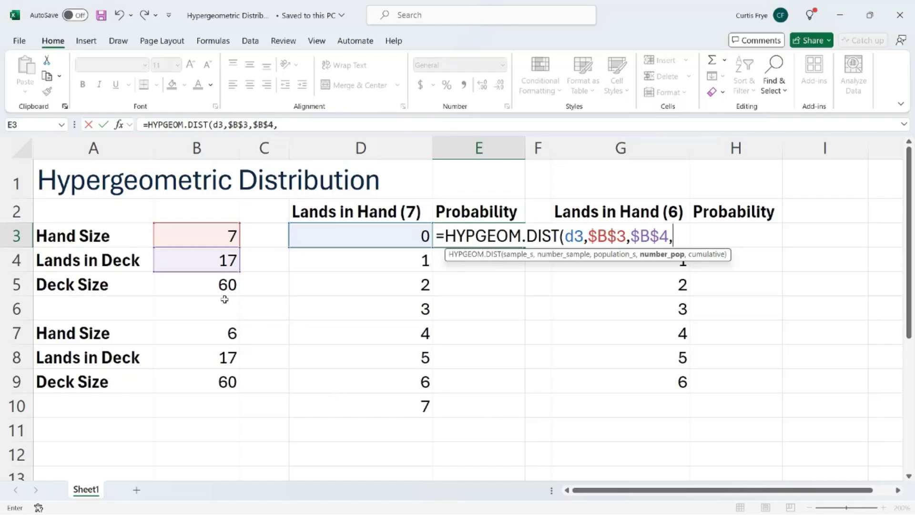
pyautogui.click(221, 285)
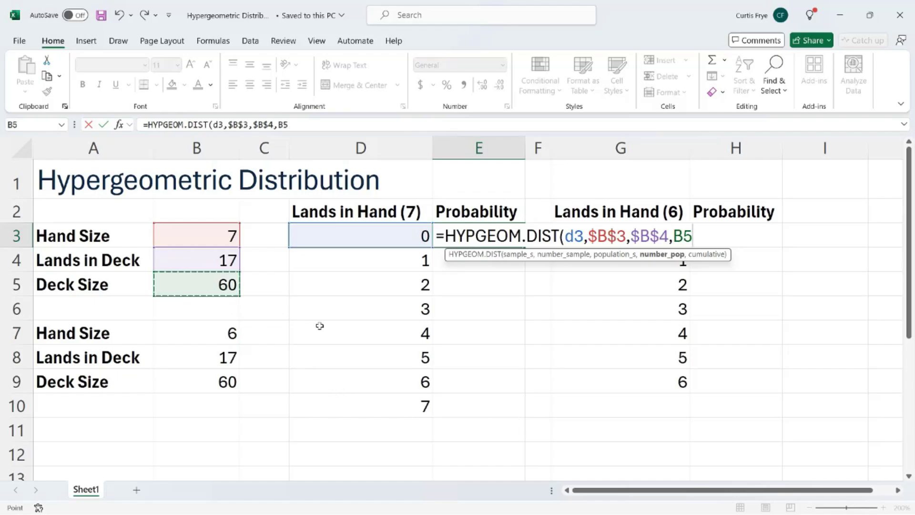
pyautogui.press('F4')
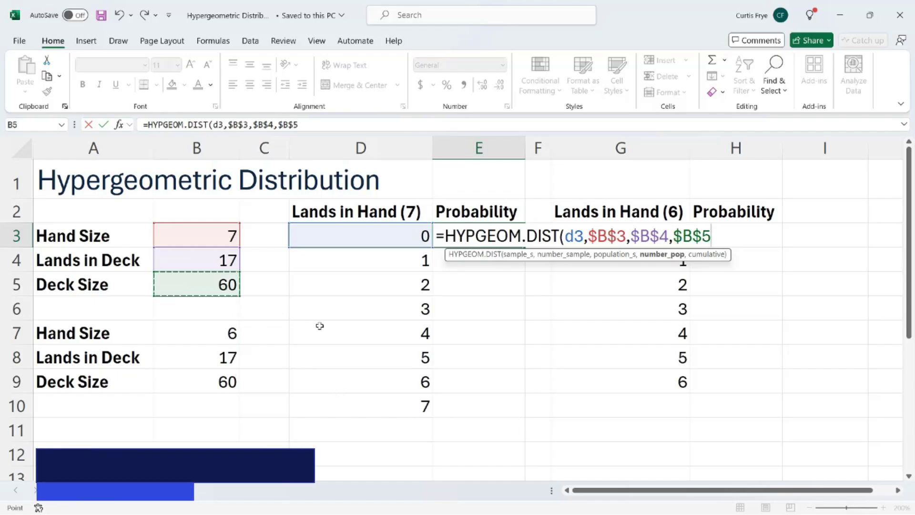
pyautogui.write(',')
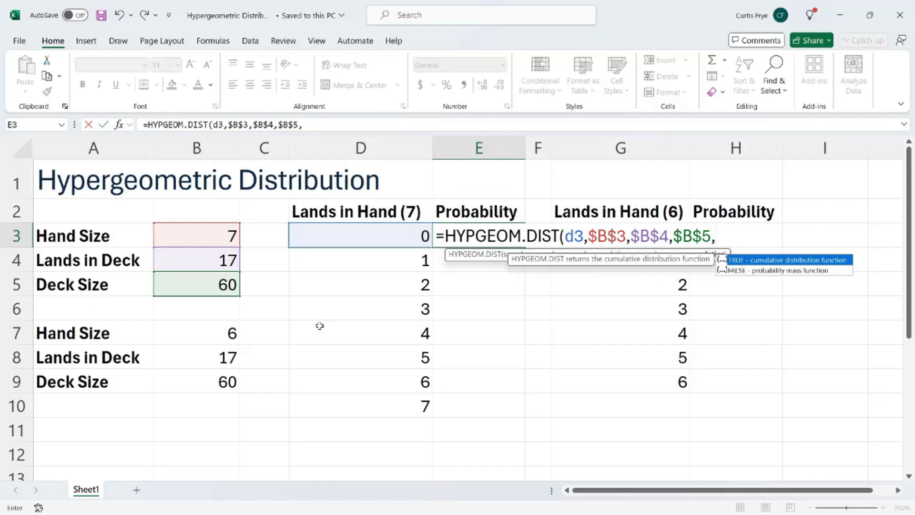
pyautogui.press('Down')
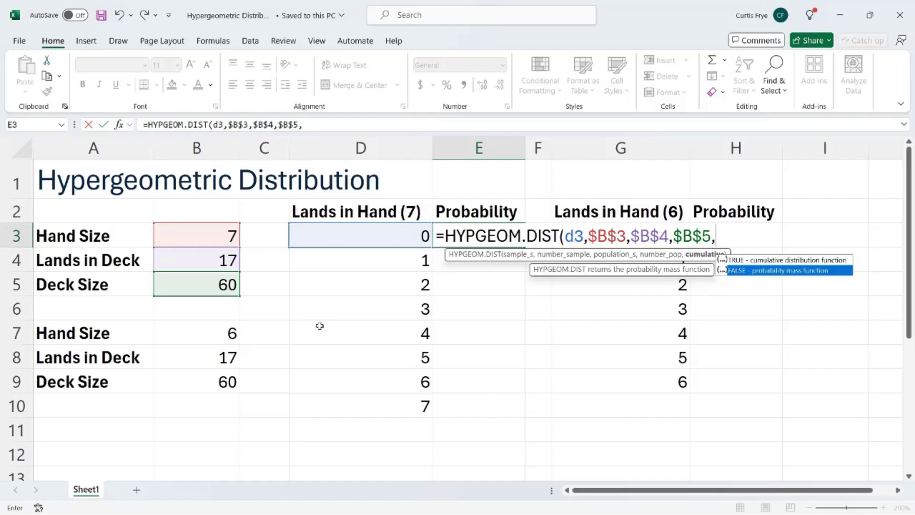
pyautogui.press('Tab')
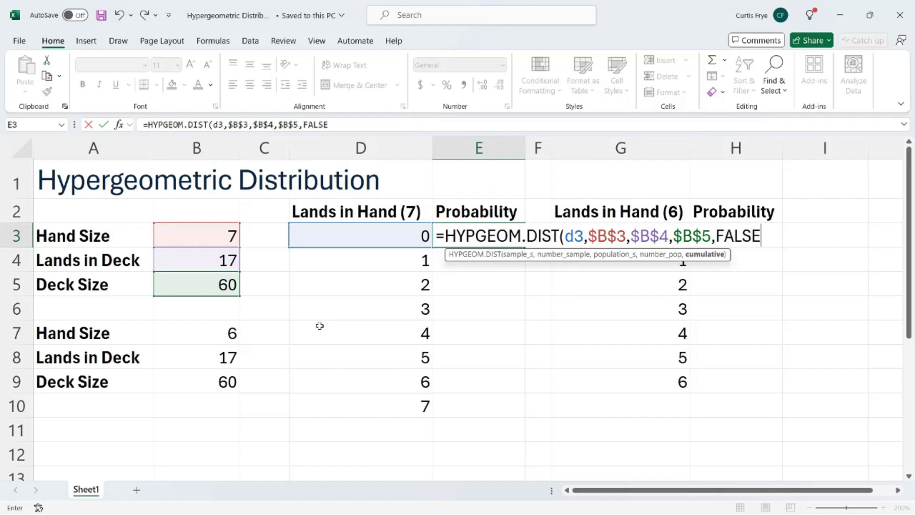
pyautogui.write(')')
pyautogui.press('Return')
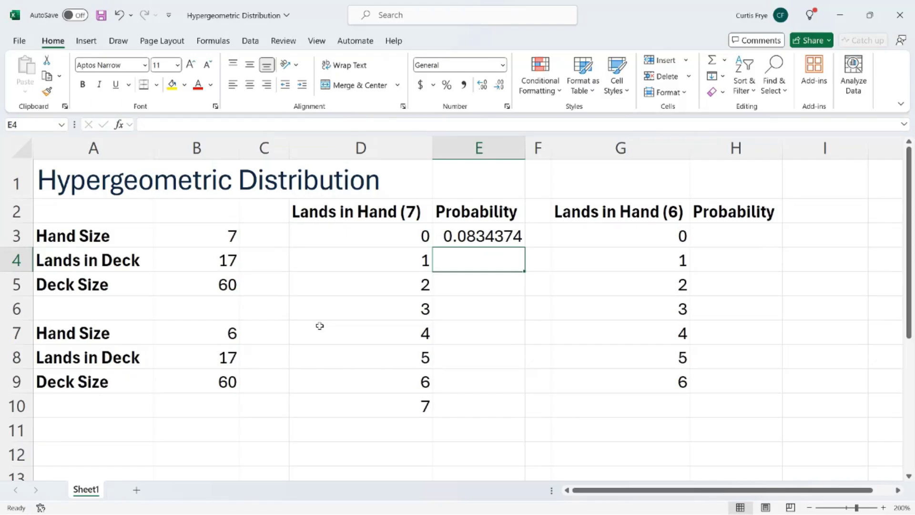
# Fill the E3 probability formula down through E10 and check the copied formulas in E4 to E6
pyautogui.click(461, 235)
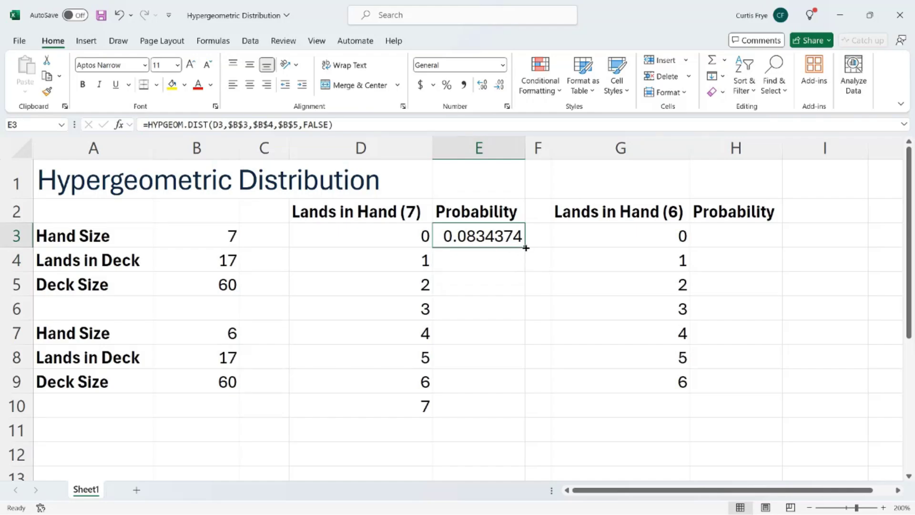
pyautogui.moveTo(526, 248); pyautogui.dragTo(524, 410)
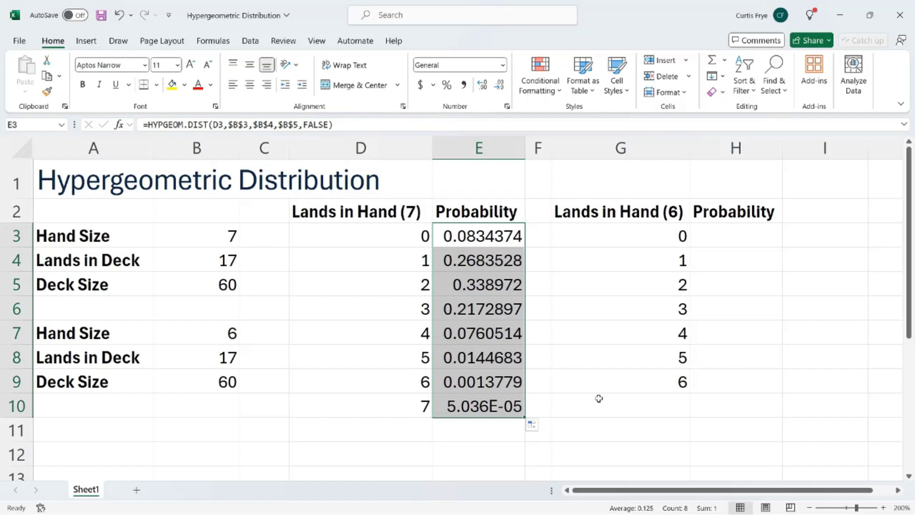
pyautogui.click(504, 265)
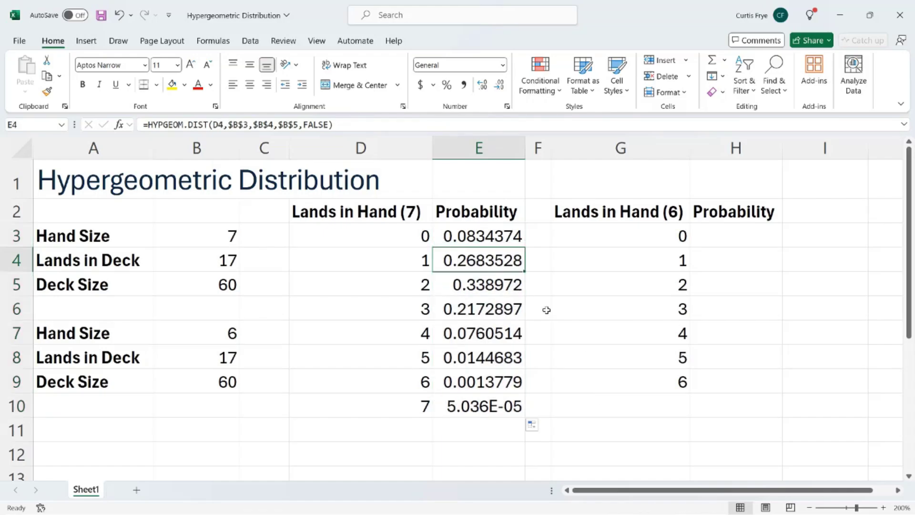
pyautogui.click(497, 285)
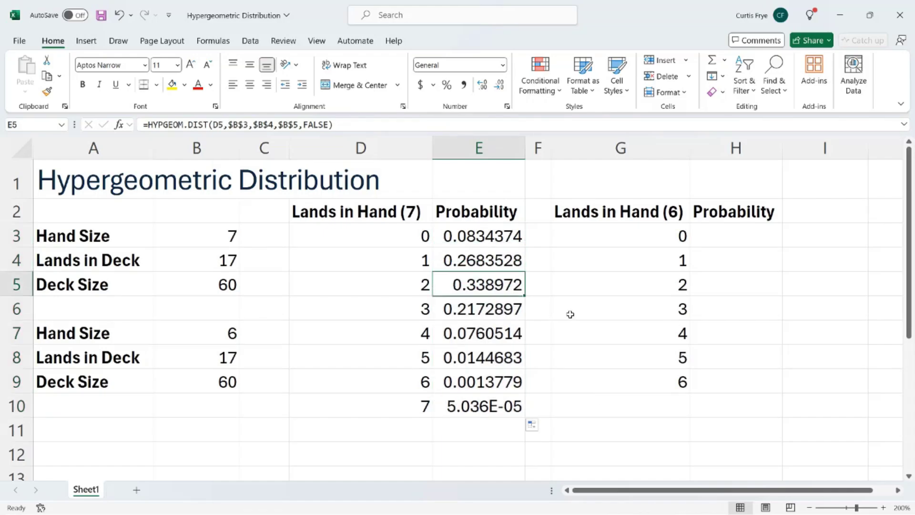
pyautogui.click(510, 310)
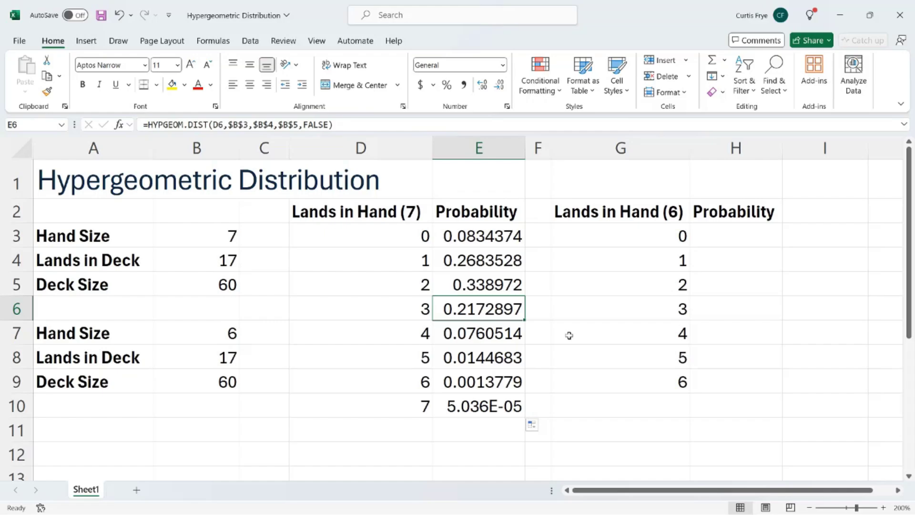
# Start a HYPGEOM.DIST formula in H3 with G3 as sample successes and the absolute reference $B$7 as sample size
pyautogui.click(750, 230)
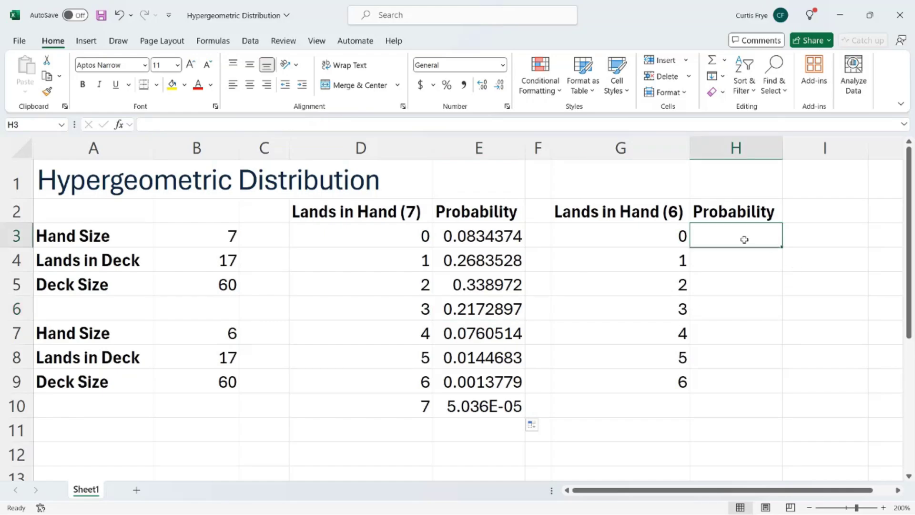
pyautogui.write('=')
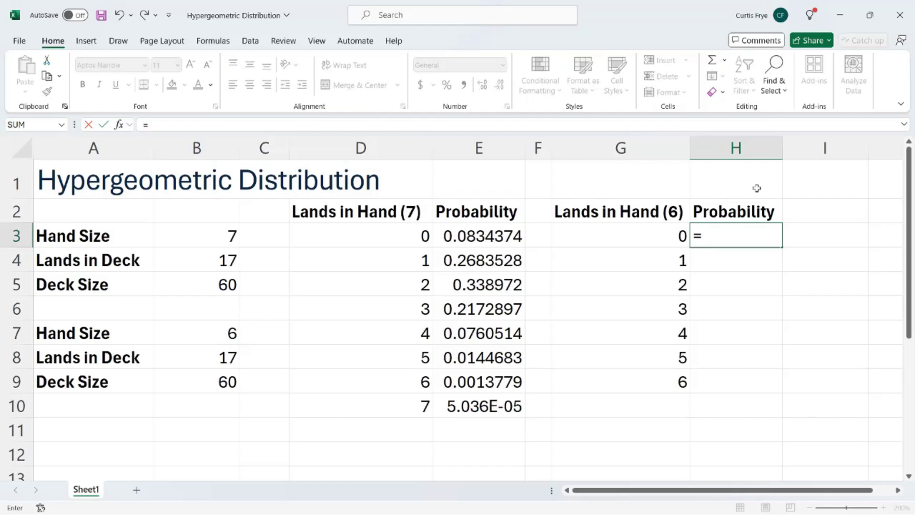
pyautogui.write('hypg')
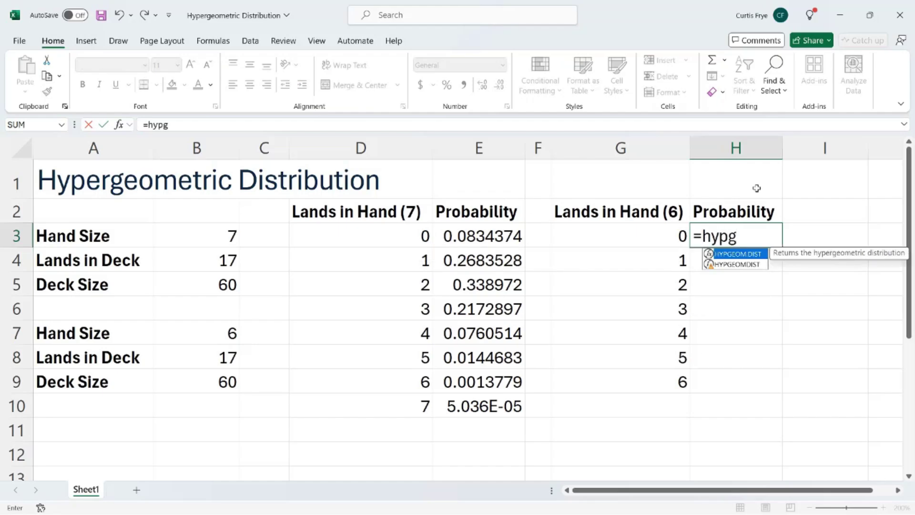
pyautogui.press('Tab')
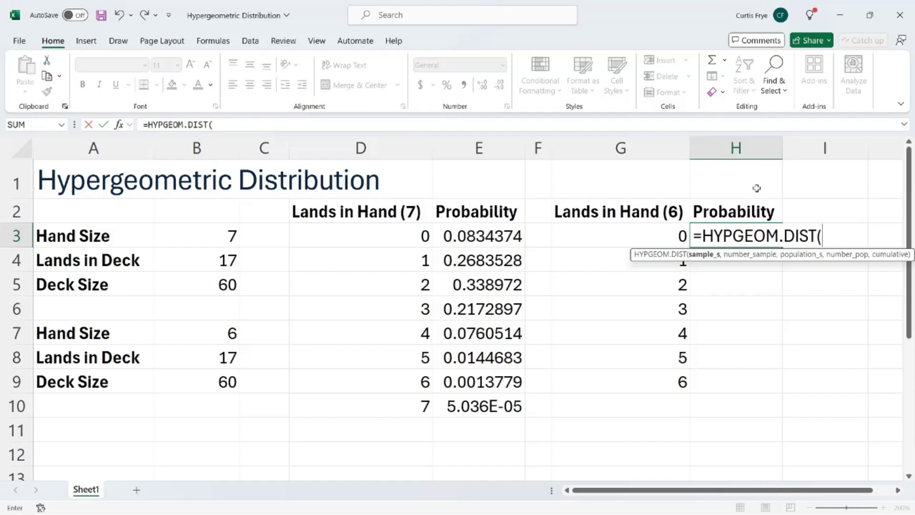
pyautogui.write('g3')
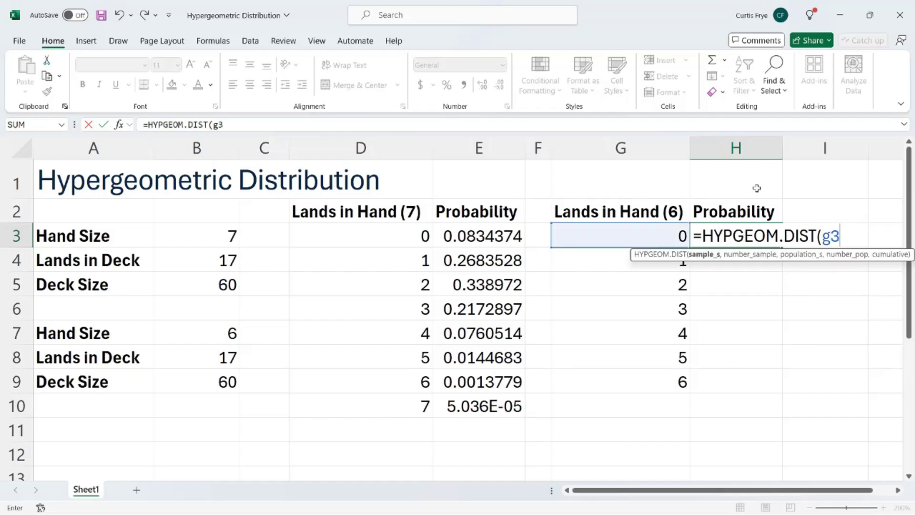
pyautogui.write(',')
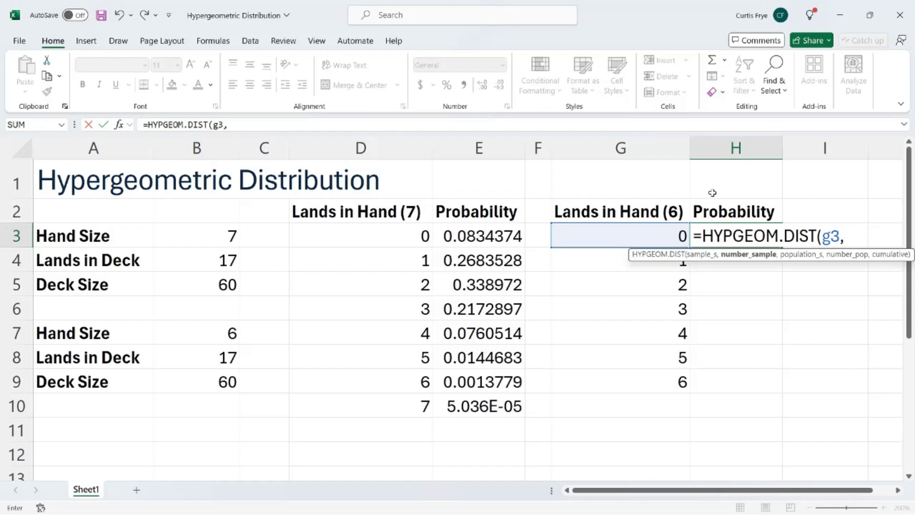
pyautogui.click(232, 330)
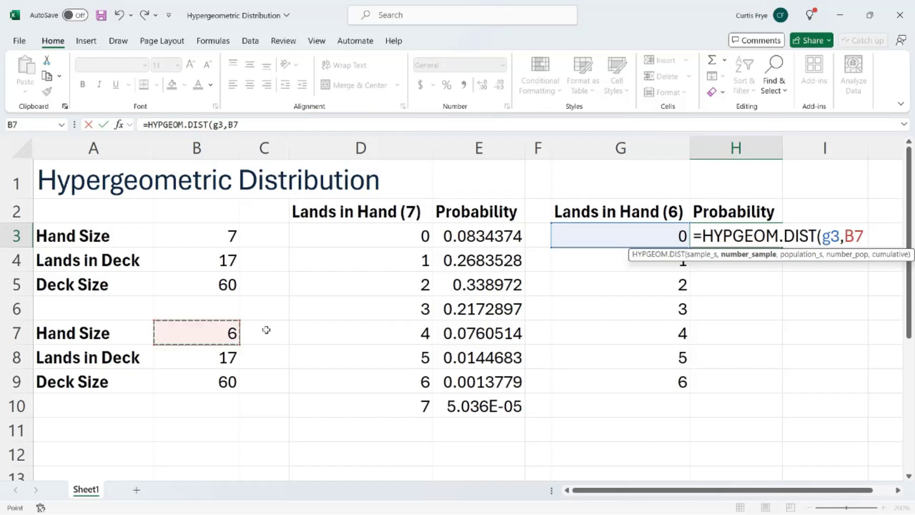
pyautogui.press('F4')
pyautogui.write(',')
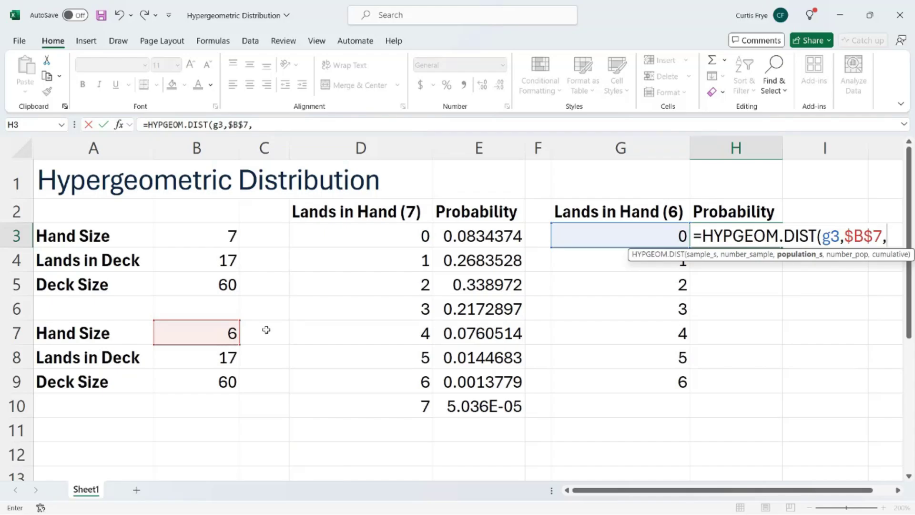
# Complete the H3 formula with $B$8 as population successes, $B$9 as population size and FALSE for the probability mass function
pyautogui.click(204, 359)
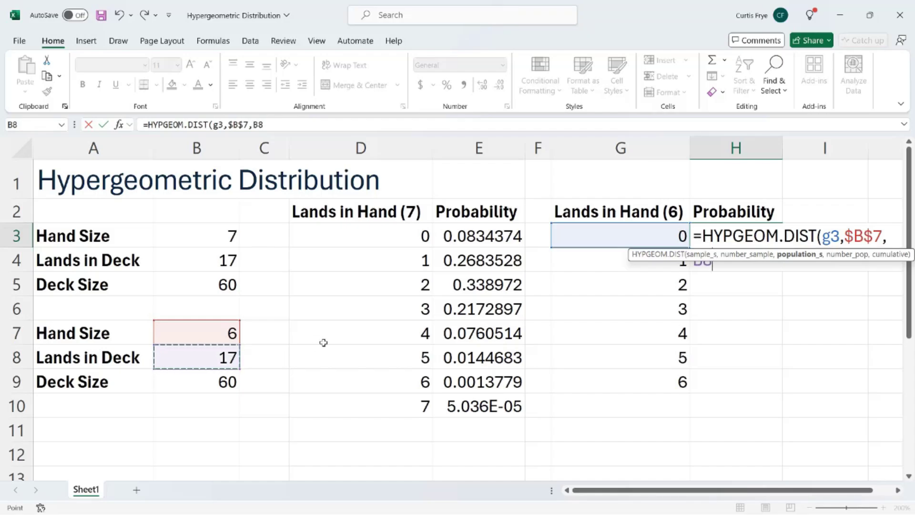
pyautogui.press('F4')
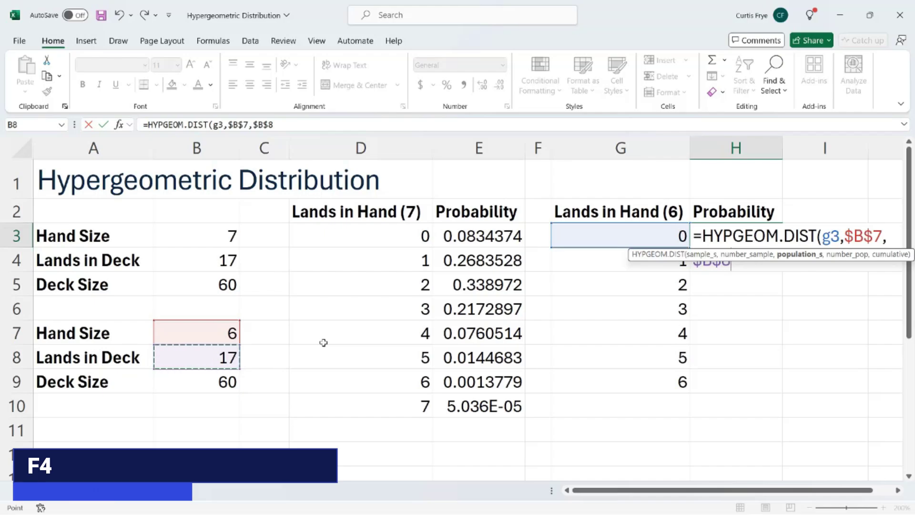
pyautogui.write(',')
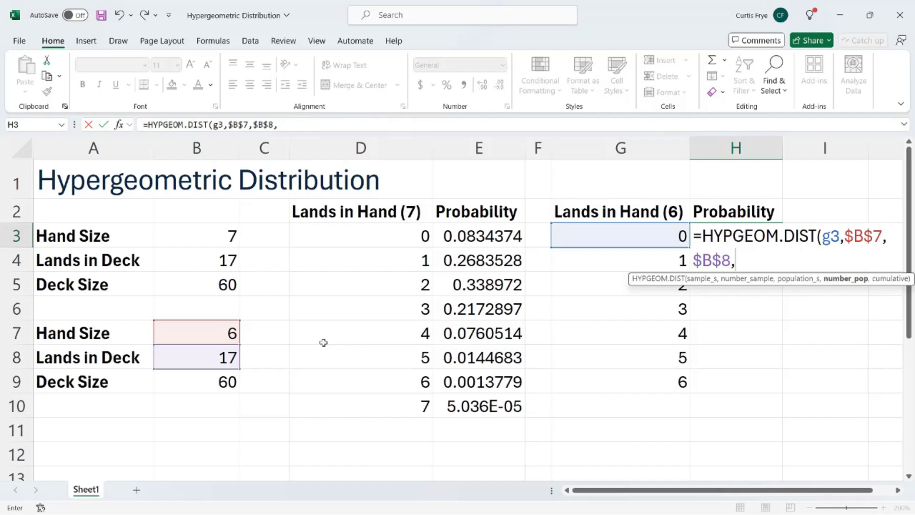
pyautogui.write('b9')
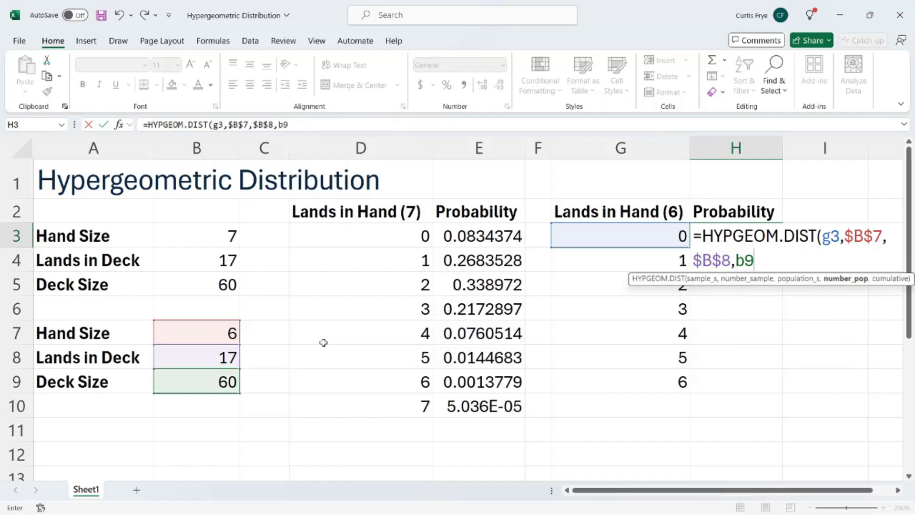
pyautogui.press('F4')
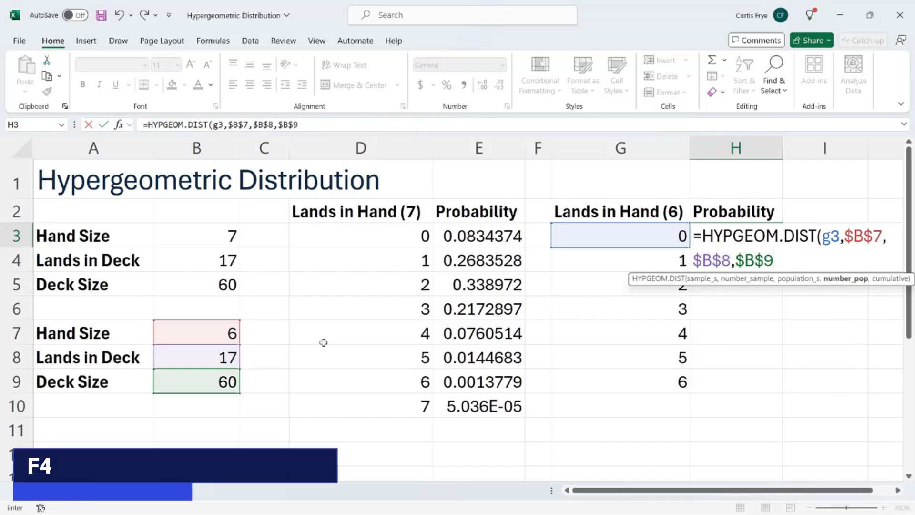
pyautogui.write(',')
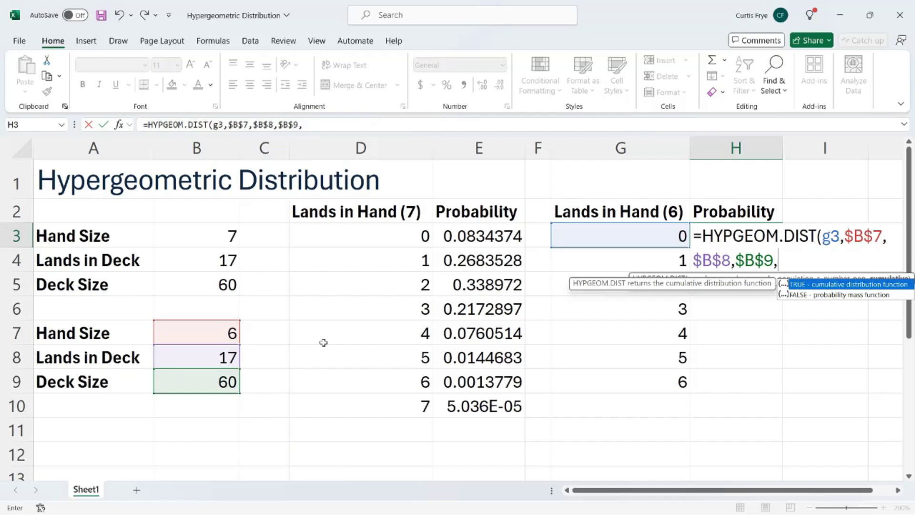
pyautogui.press('Down')
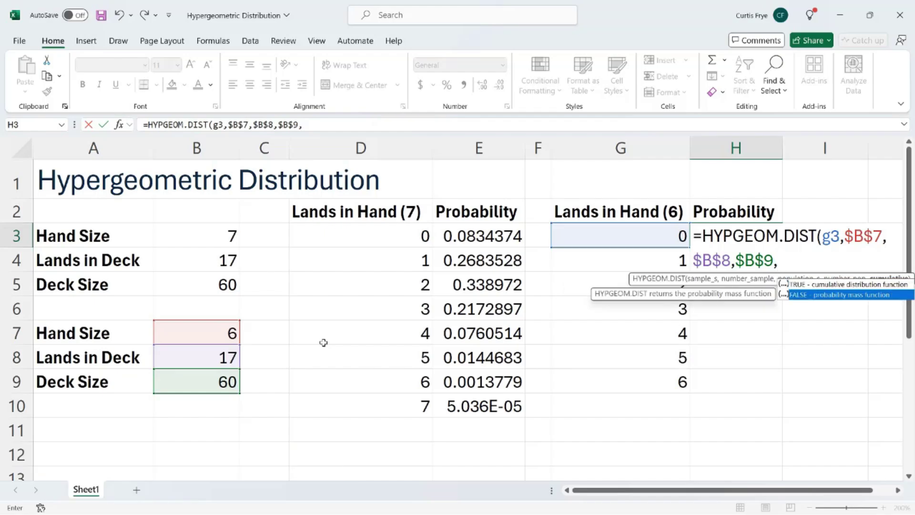
pyautogui.press('Tab')
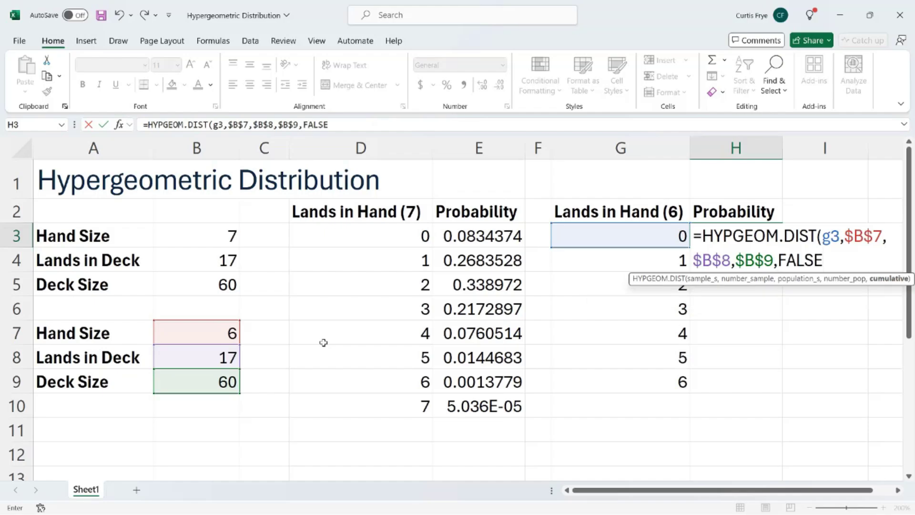
pyautogui.write(')')
pyautogui.press('Return')
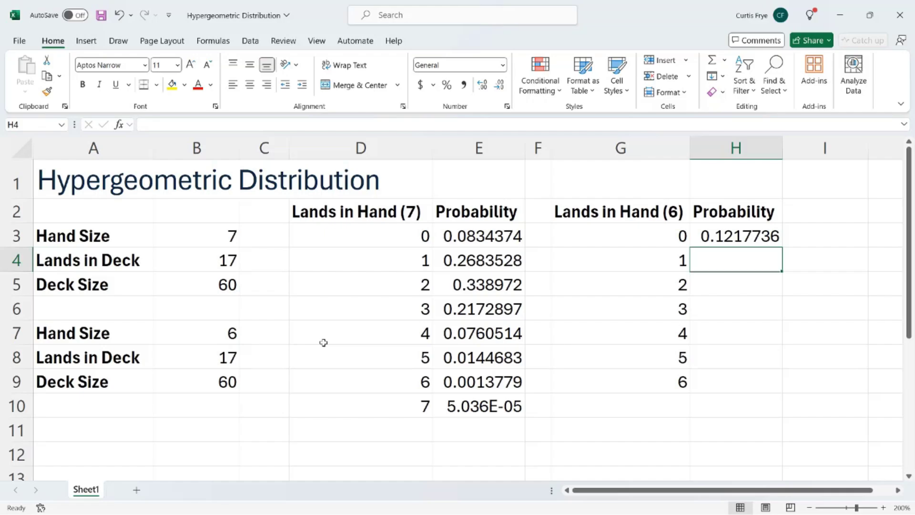
# Fill the H3 probability formula down through H9 and check the copied formula in H4
pyautogui.click(729, 236)
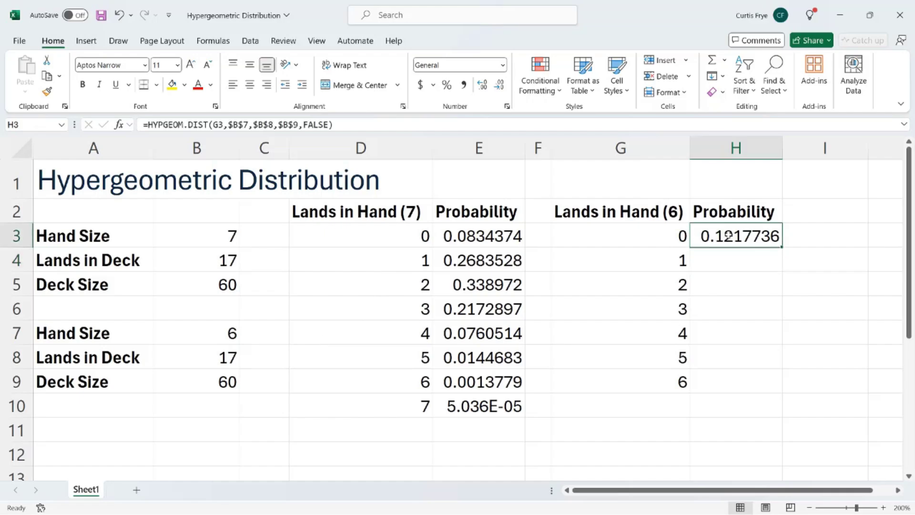
pyautogui.moveTo(782, 247); pyautogui.dragTo(781, 387)
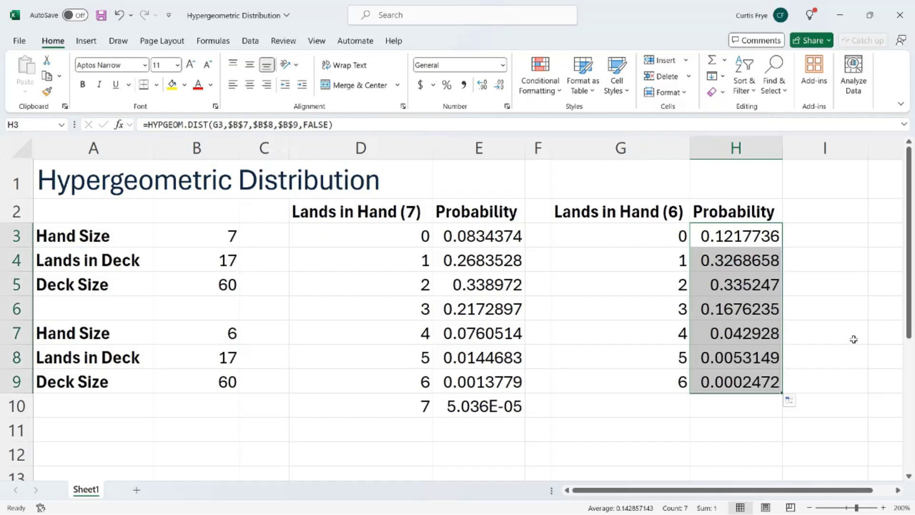
pyautogui.click(759, 261)
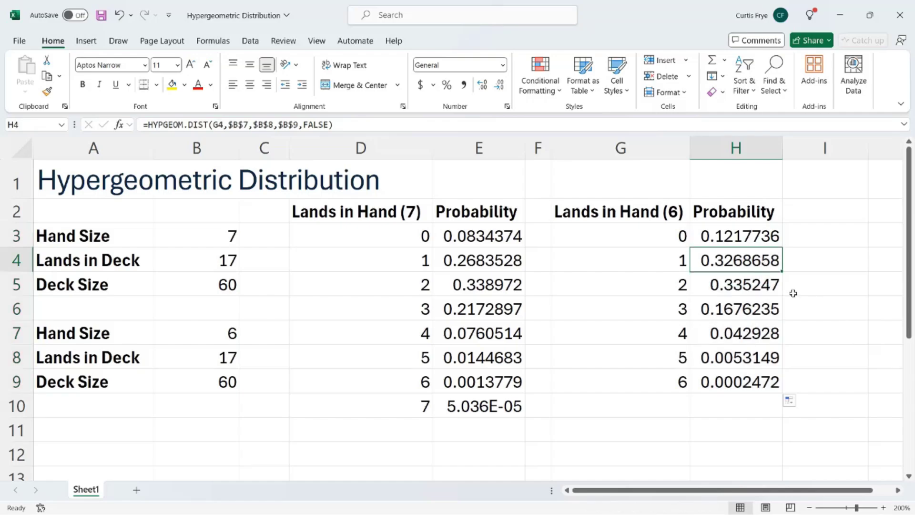